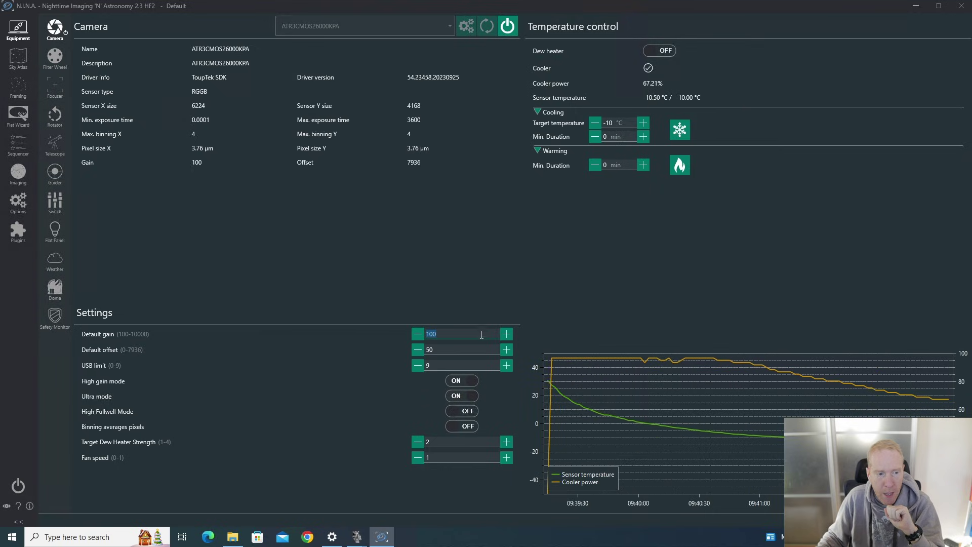
# - Select the camera's Default offset value in the equipment settings for editing
pyautogui.click(441, 350)
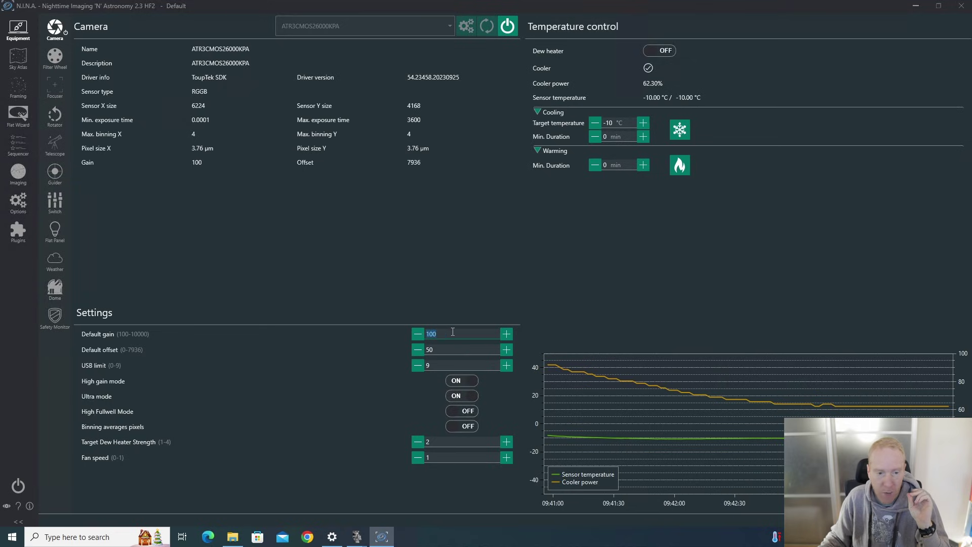
pyautogui.click(442, 350)
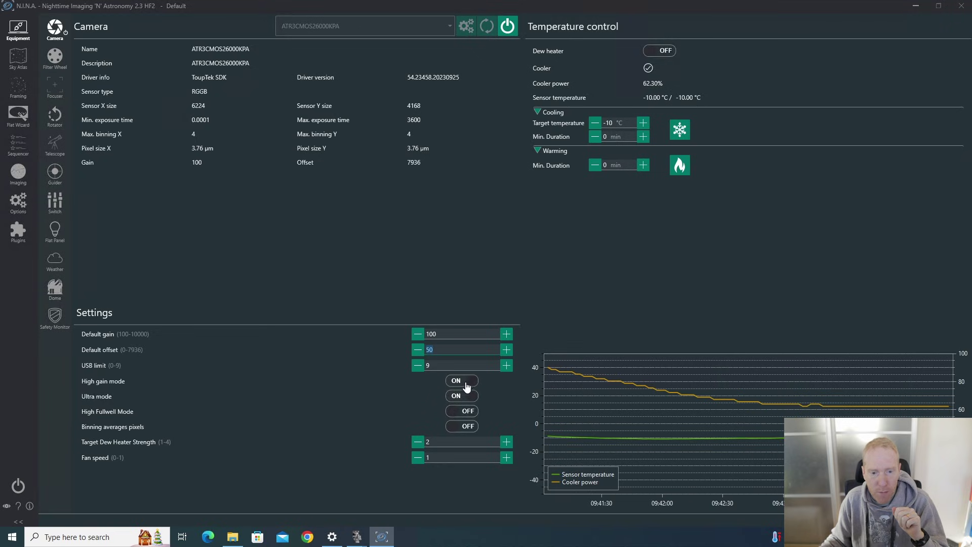
pyautogui.moveTo(464, 389)
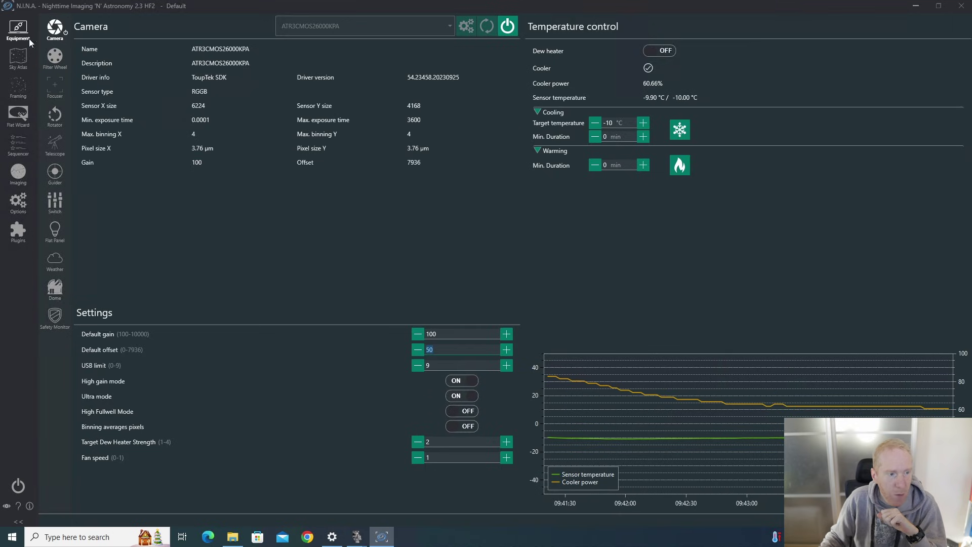
# - Show the Imaging view with the Statistics panel torn off as a large floating window
pyautogui.click(18, 172)
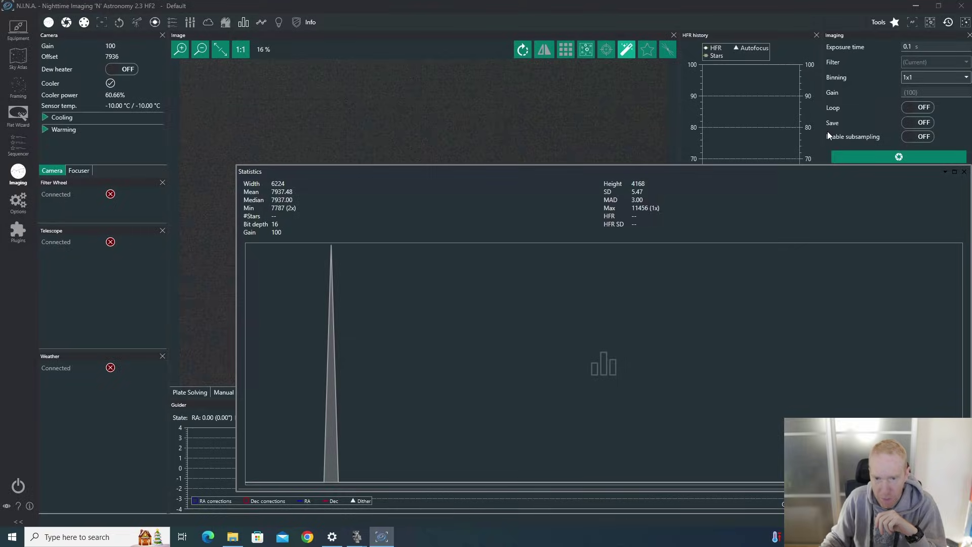
pyautogui.moveTo(542, 176); pyautogui.dragTo(444, 170)
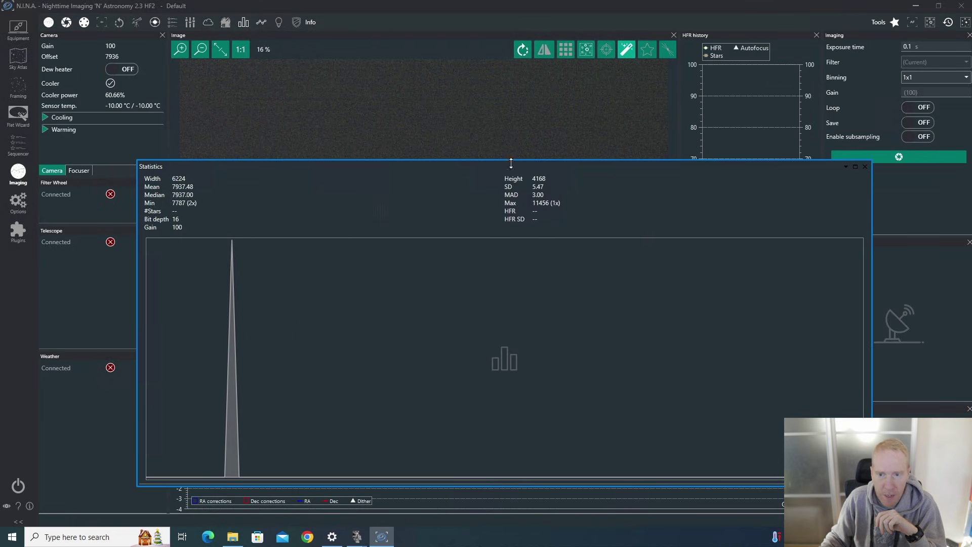
pyautogui.moveTo(398, 165); pyautogui.dragTo(751, 200)
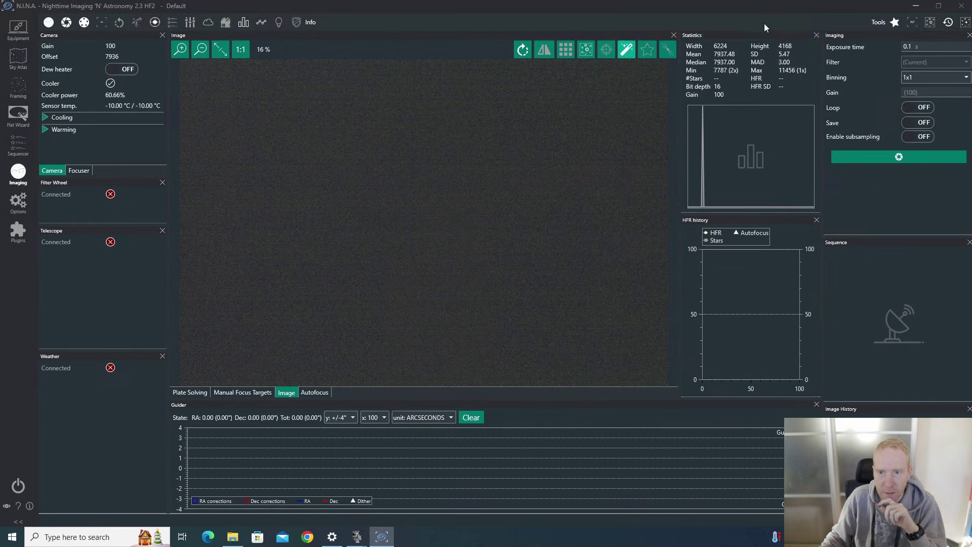
pyautogui.click(757, 35)
pyautogui.moveTo(757, 34); pyautogui.dragTo(168, 120)
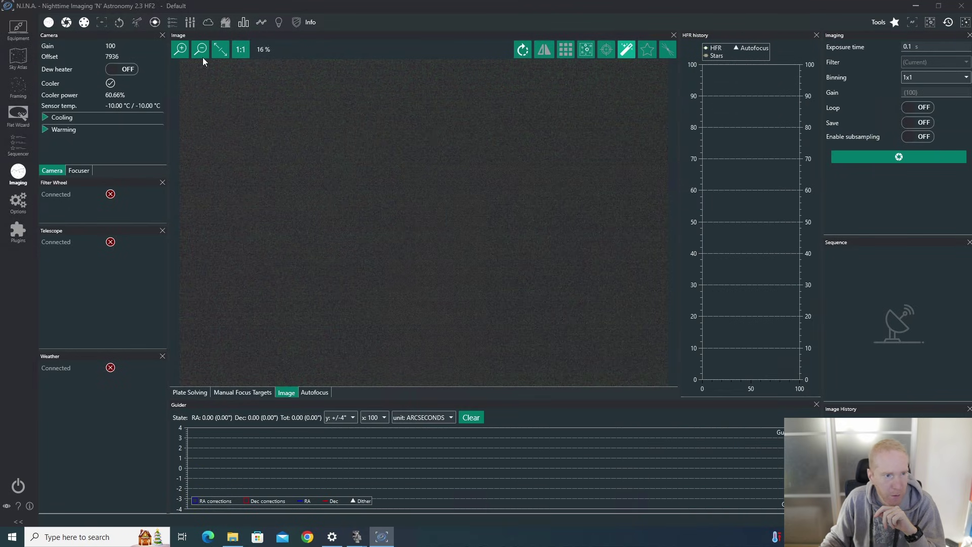
pyautogui.moveTo(36, 134); pyautogui.dragTo(38, 132)
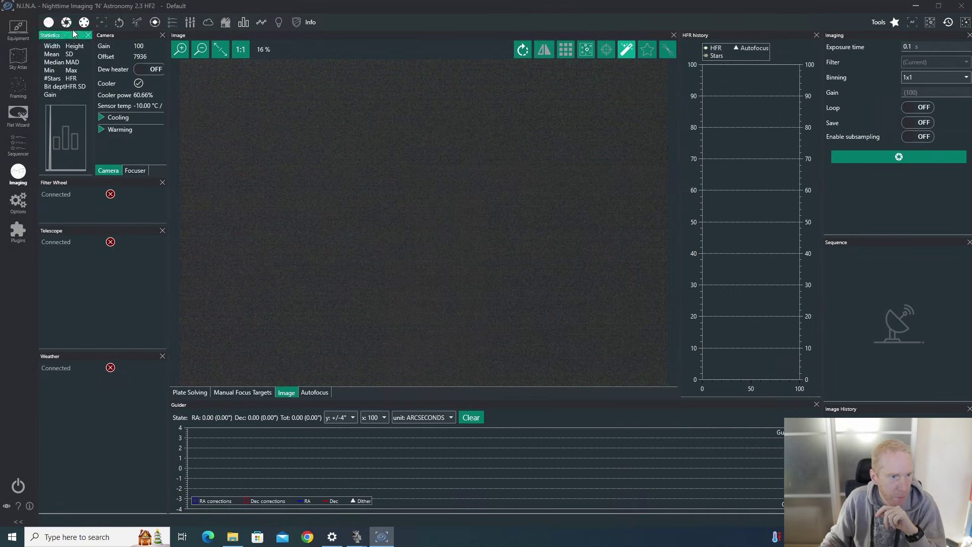
pyautogui.moveTo(64, 39); pyautogui.dragTo(203, 116)
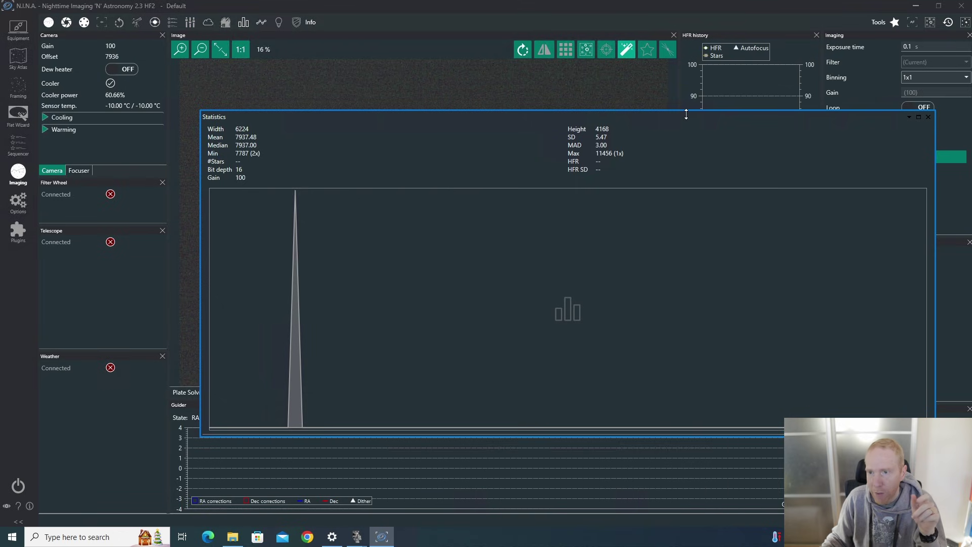
pyautogui.moveTo(686, 115); pyautogui.dragTo(581, 231)
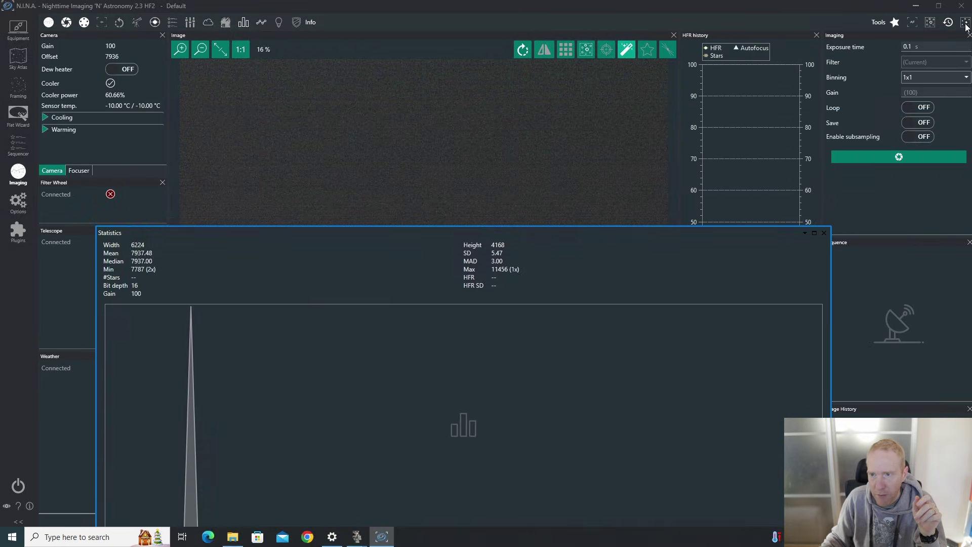
# - Capture a 0.001 s bias frame and float the Statistics panel, showing min 0 and max 229
pyautogui.click(911, 45)
pyautogui.press('BackSpace')
pyautogui.write('001')
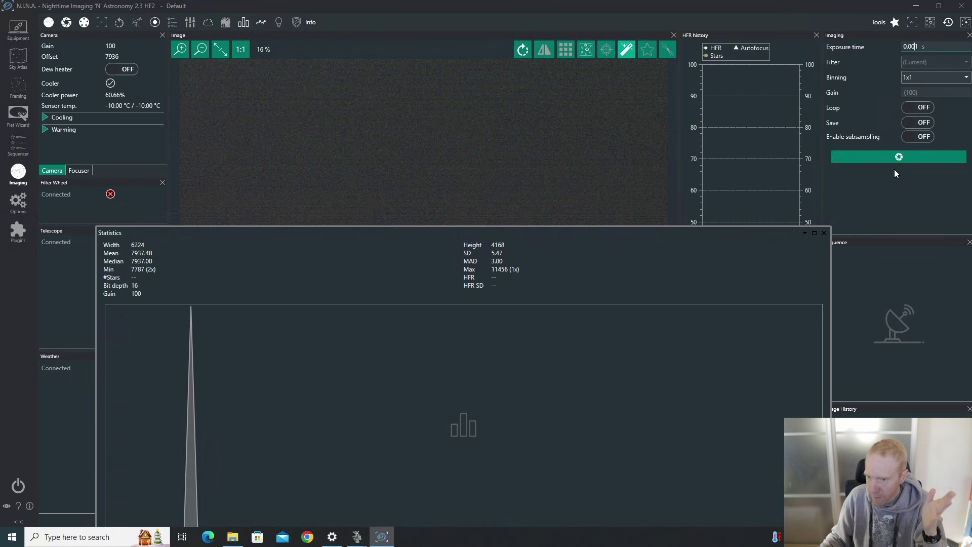
pyautogui.click(930, 158)
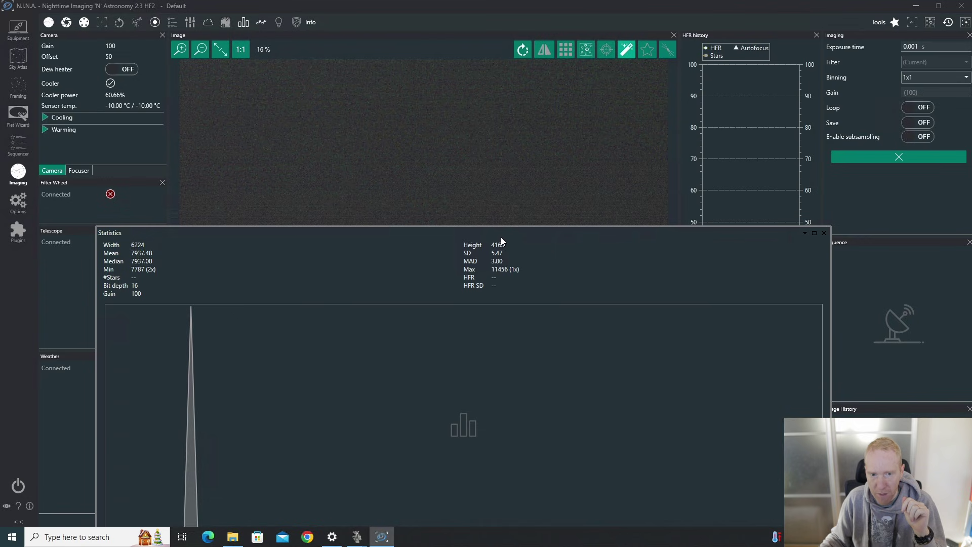
pyautogui.moveTo(536, 230); pyautogui.dragTo(557, 110)
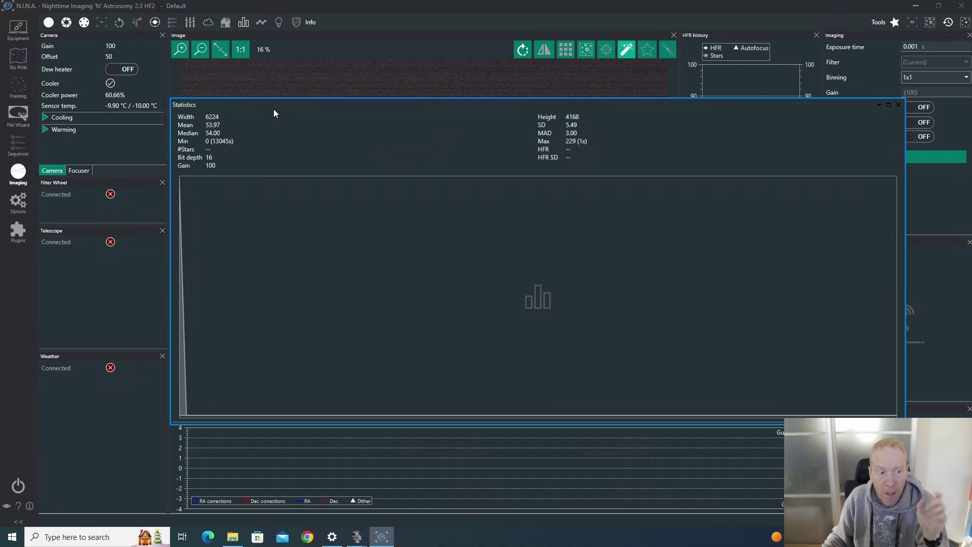
# - Change the camera's Default offset from 50 to 5000, then return to Imaging
pyautogui.click(17, 29)
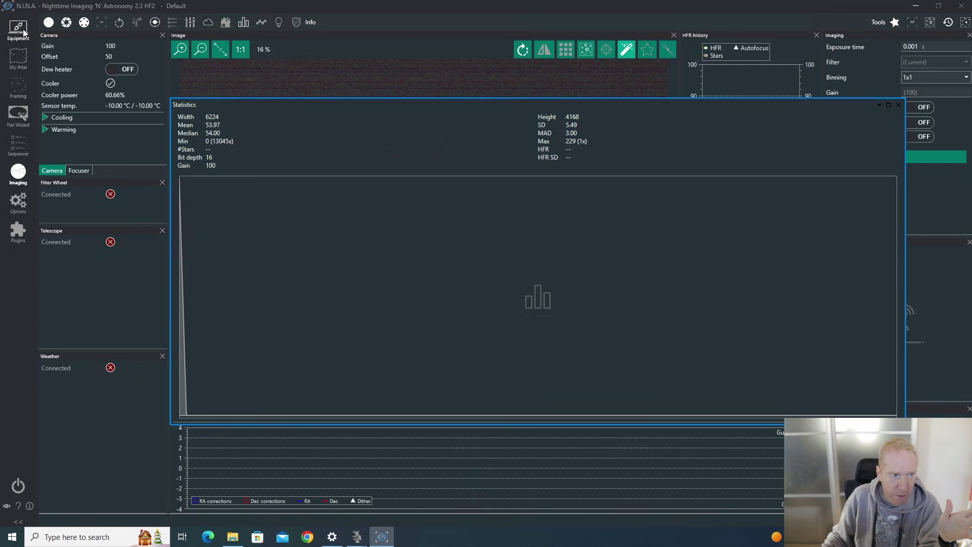
pyautogui.click(458, 348)
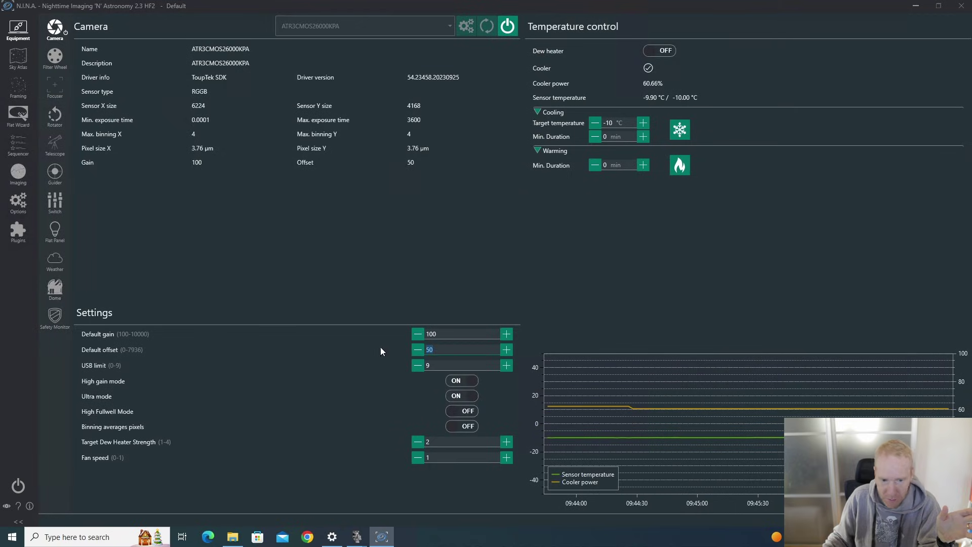
pyautogui.write('500')
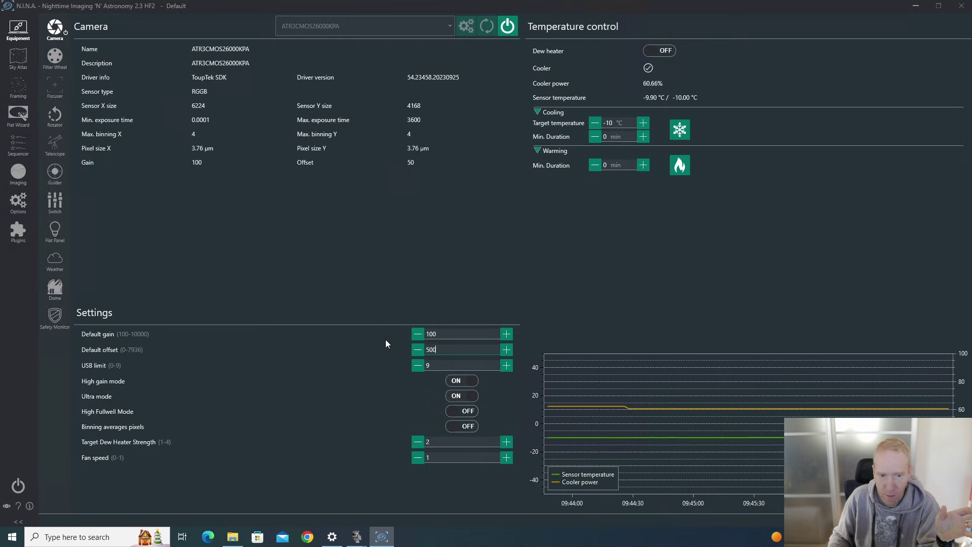
pyautogui.write('0')
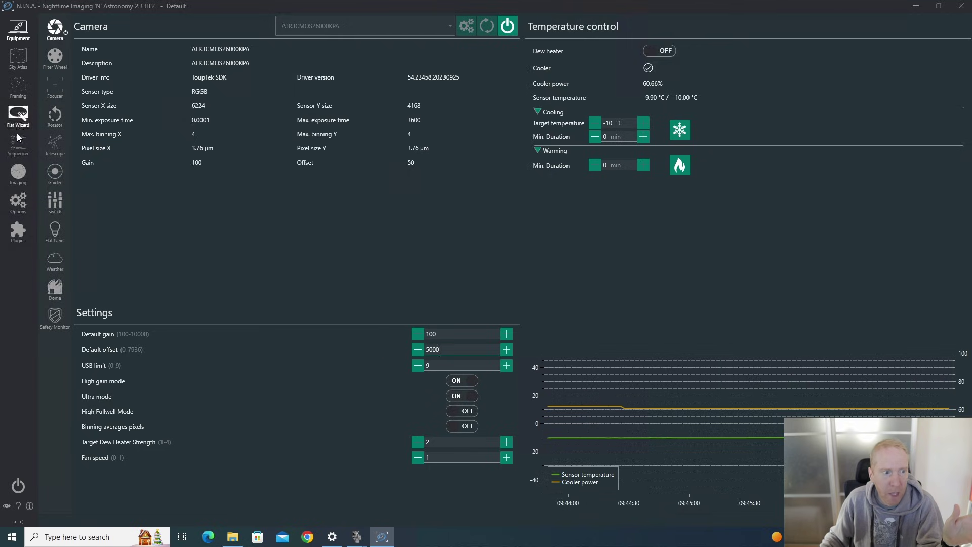
pyautogui.click(17, 172)
# - Take a new 0.001 s test frame at offset 5000, giving a minimum pixel value of 4849
pyautogui.click(946, 157)
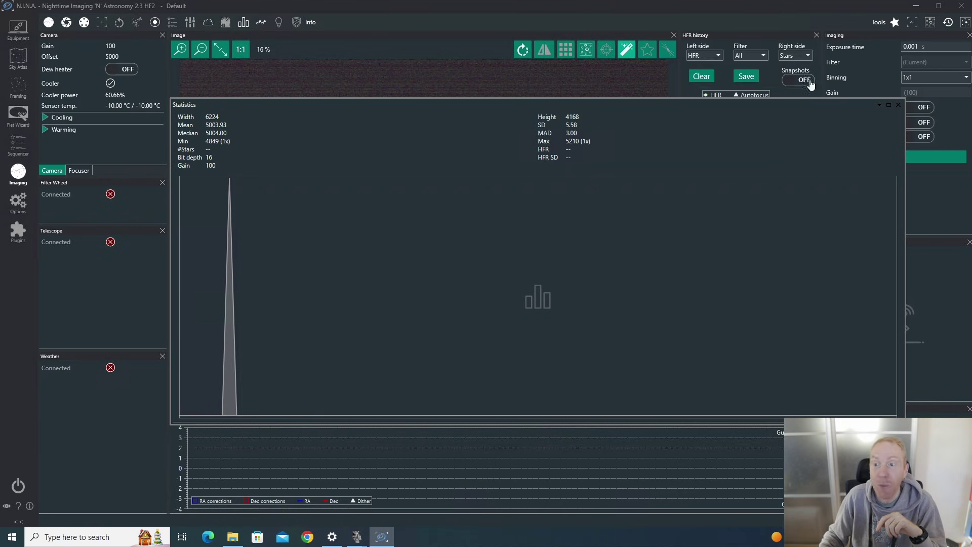
# - Reopen the camera's Equipment page, showing default gain 100 and offset 5000
pyautogui.click(18, 29)
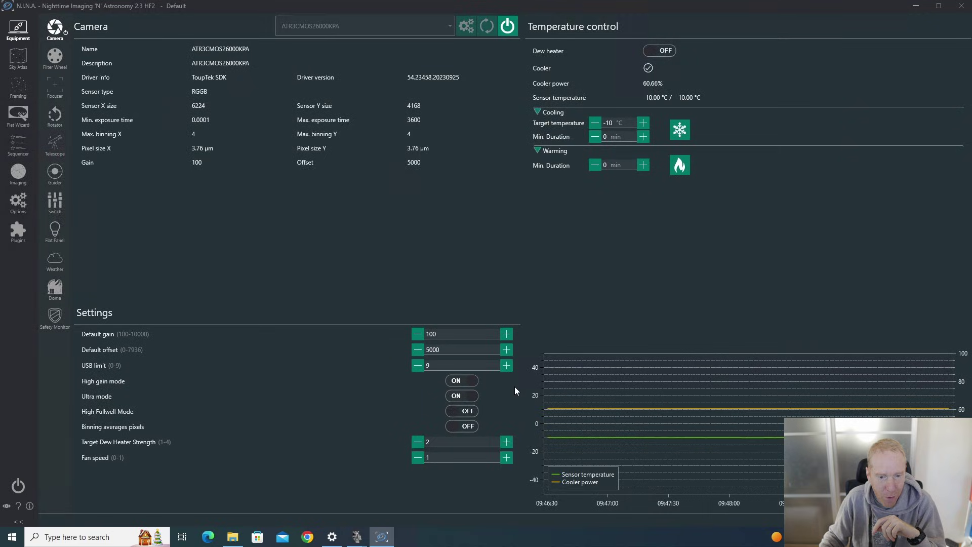
# - Lower the Default offset to 151, capture a test frame showing min 0, then reopen Equipment
pyautogui.doubleClick(456, 349)
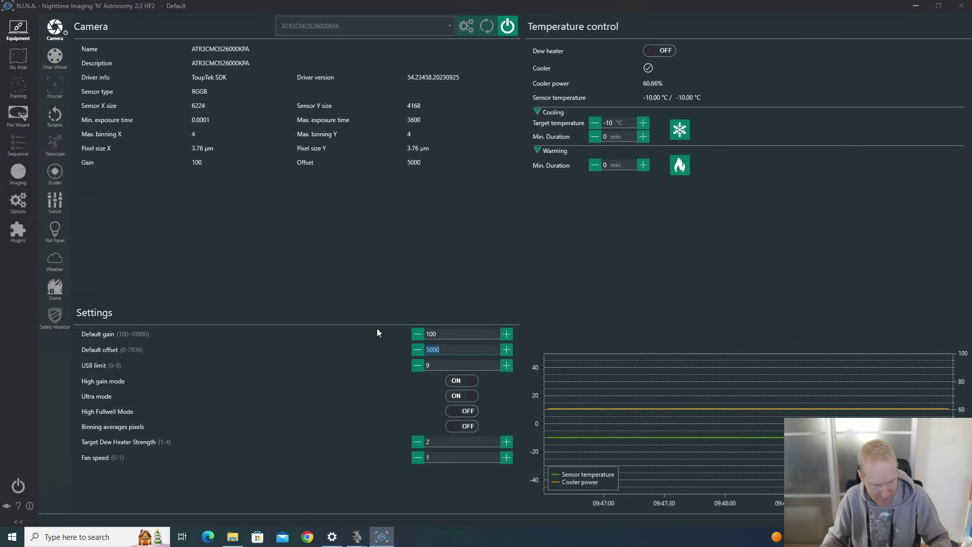
pyautogui.write('151')
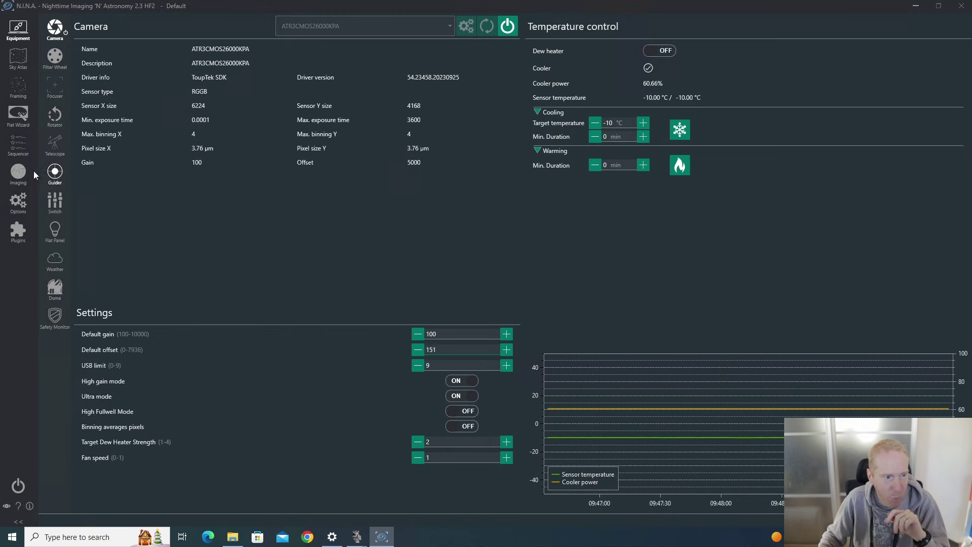
pyautogui.click(18, 172)
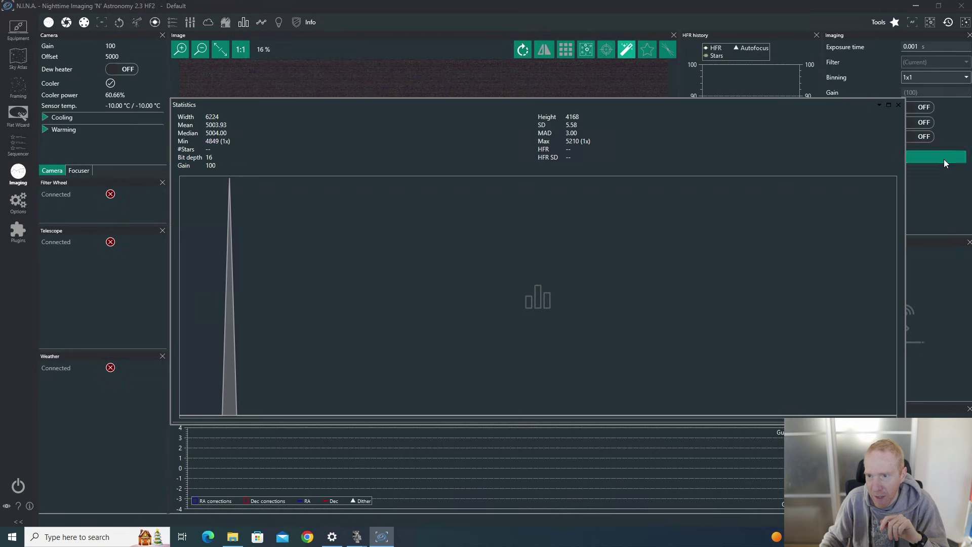
pyautogui.click(943, 159)
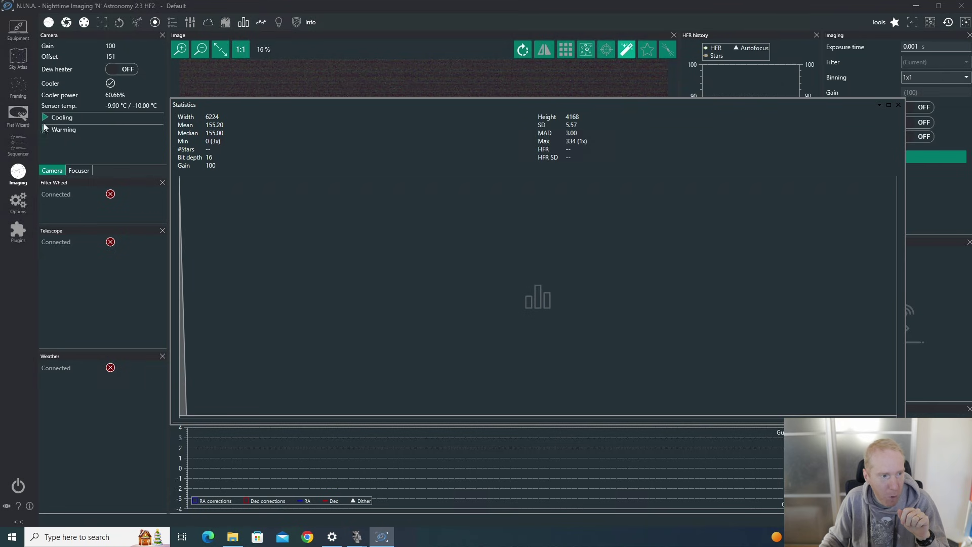
pyautogui.click(18, 28)
# - Replace the Default offset of 151 with 200 and switch back to Imaging
pyautogui.click(458, 349)
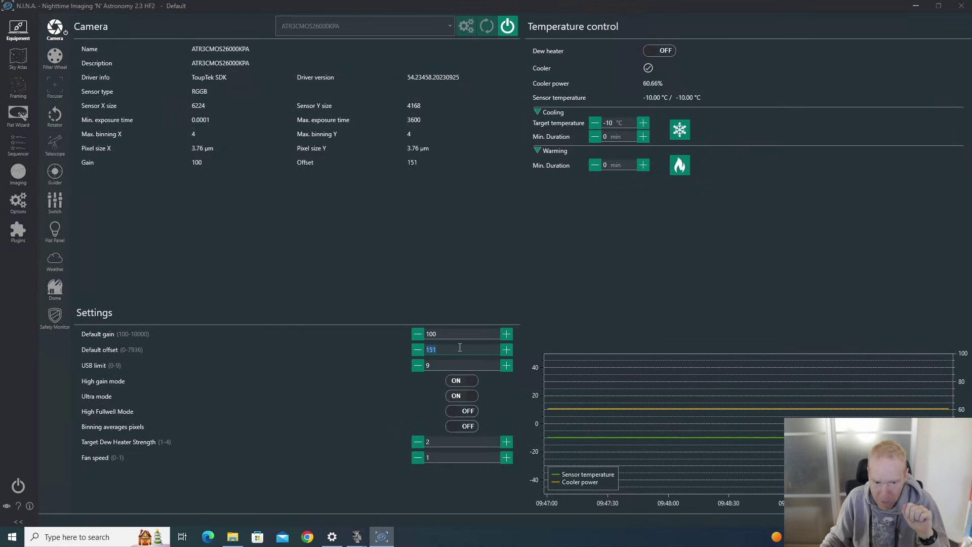
pyautogui.write('200')
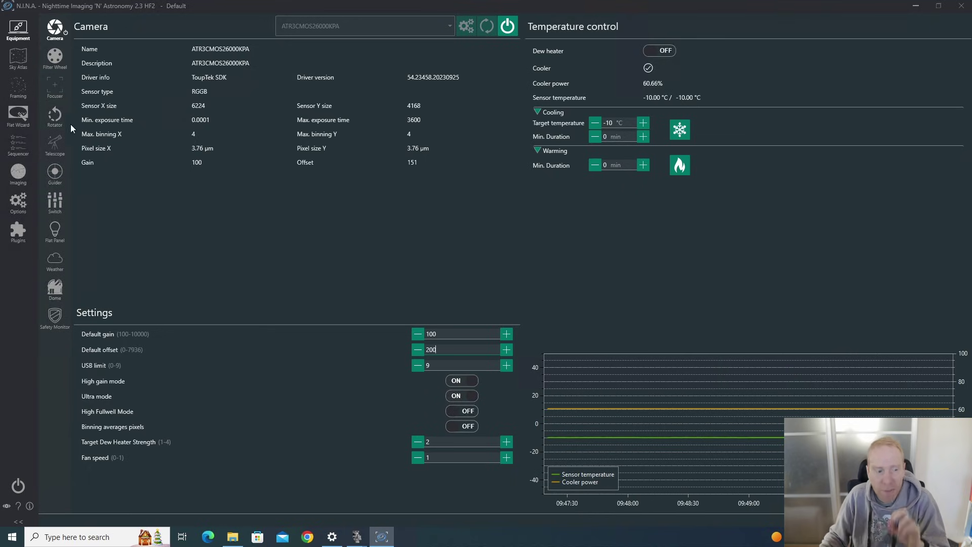
pyautogui.click(18, 175)
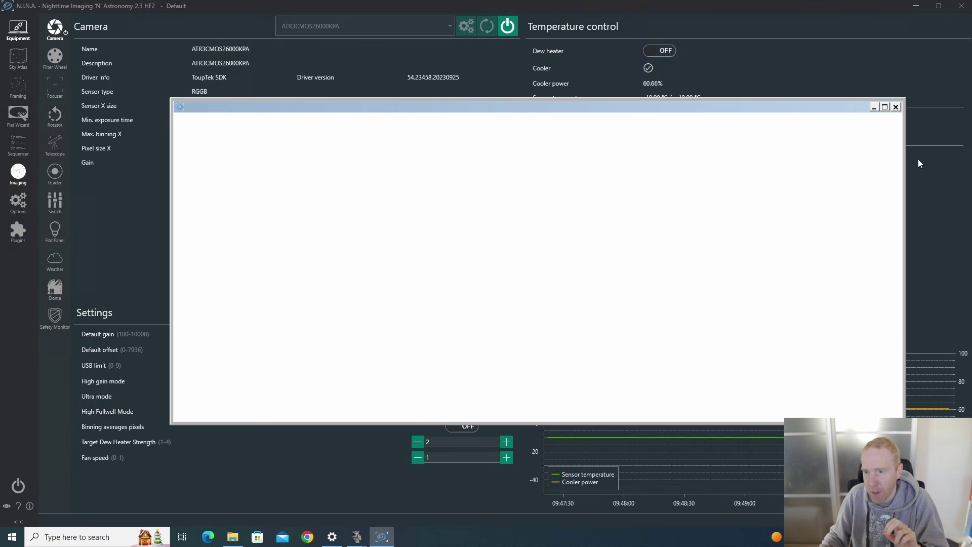